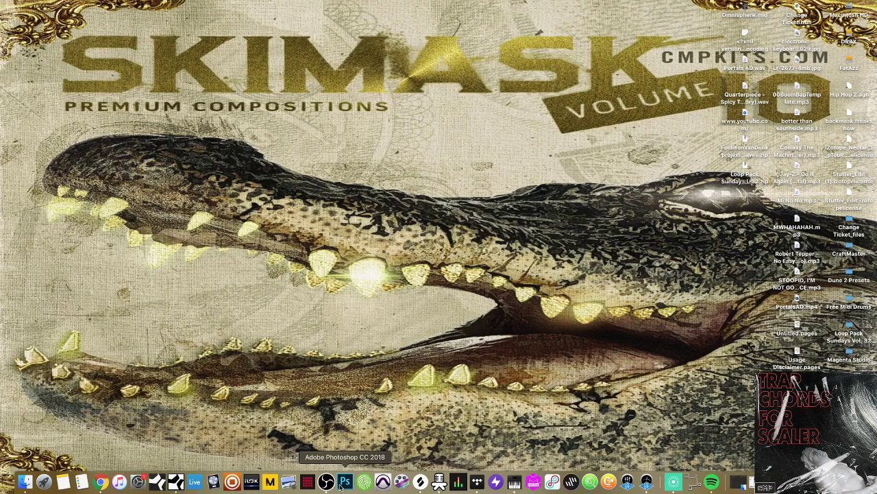
# - Minimize the OBS recorder window and bring the Studio One beat project to the front
pyautogui.click(326, 482)
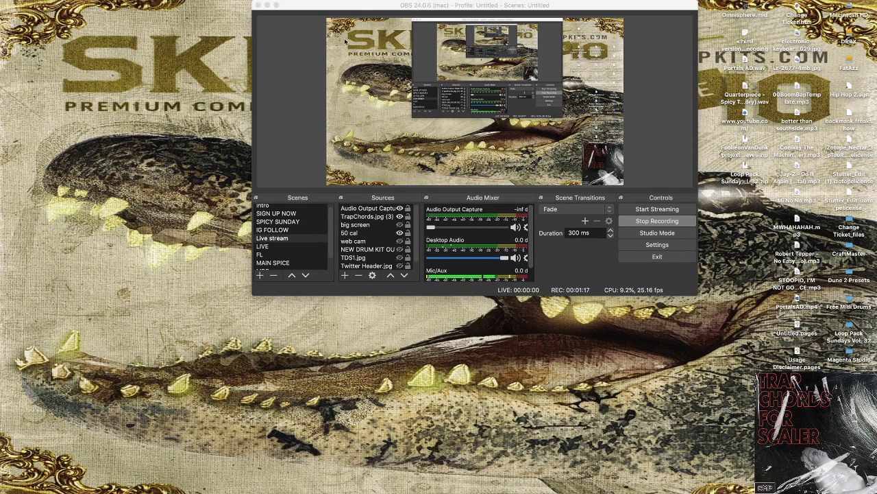
pyautogui.click(268, 14)
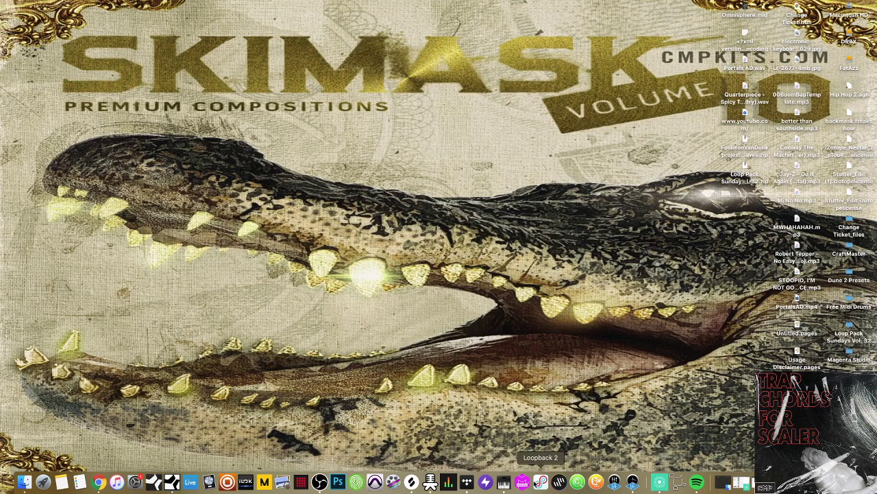
pyautogui.click(172, 484)
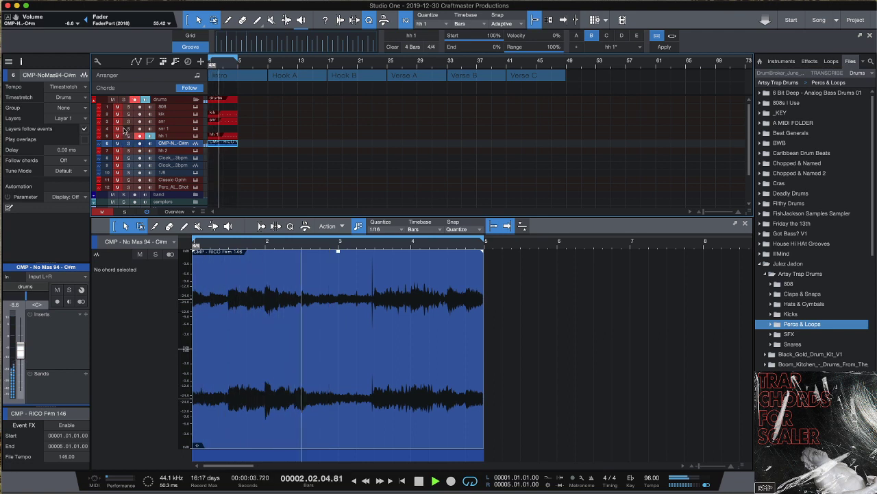
# - Mute and unmute the drums folder, then open the kik track's MIDI notes in the editor
pyautogui.click(113, 101)
pyautogui.click(113, 100)
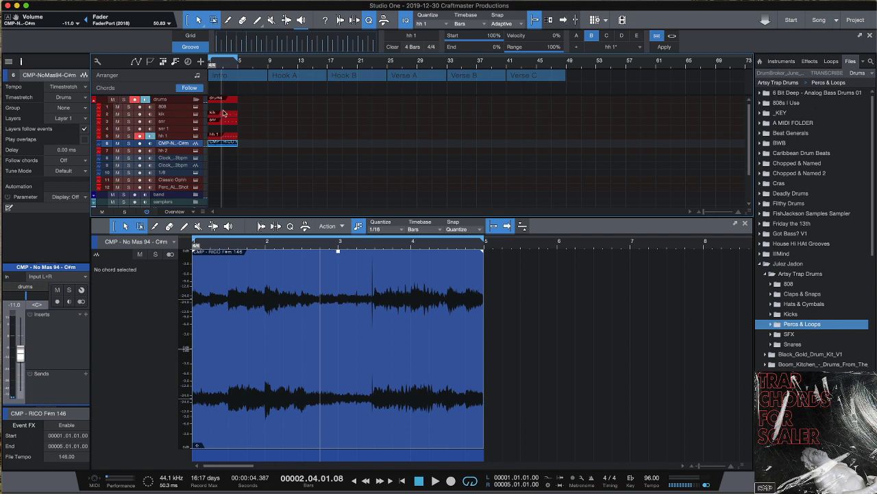
pyautogui.click(225, 116)
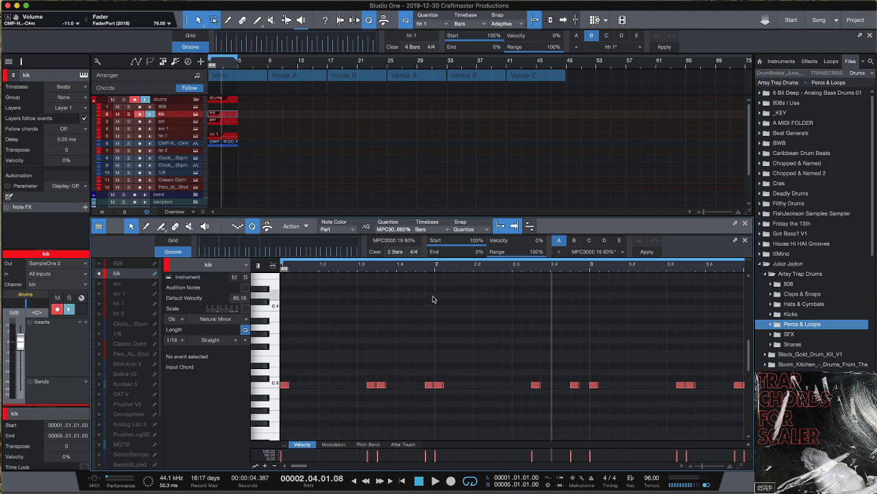
# - Zoom out to show more kick bars, expand the AKAI MPC3000 groove presets, and open Finder
pyautogui.moveTo(439, 268); pyautogui.dragTo(416, 265)
pyautogui.click(619, 252)
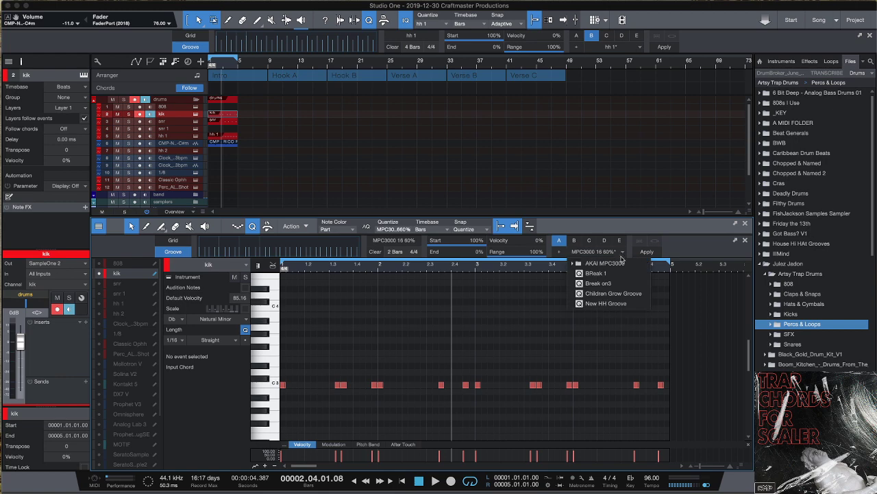
pyautogui.click(574, 265)
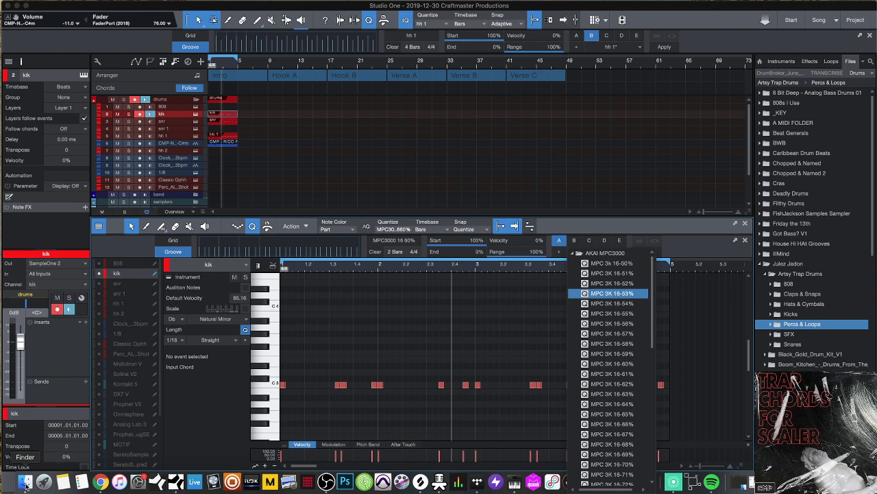
pyautogui.click(25, 483)
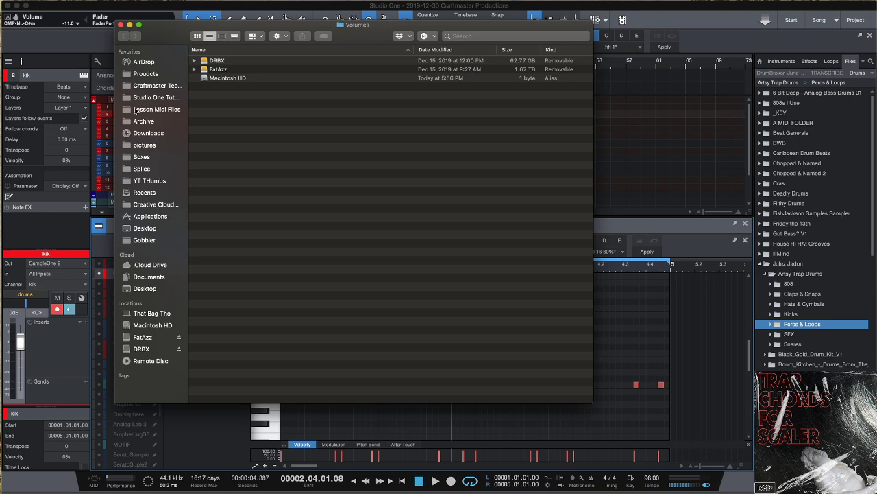
# - Find and select MPC_3000_Q.lso in Downloads, then move the Finder window aside
pyautogui.click(150, 137)
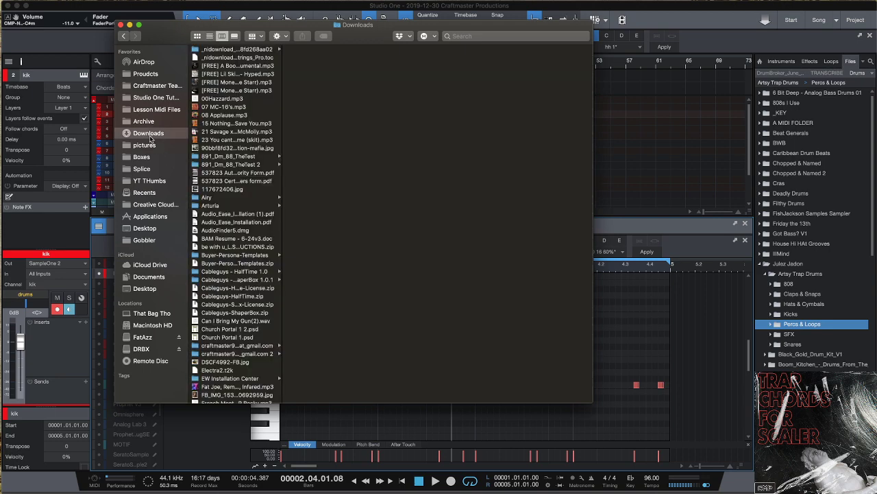
pyautogui.scroll(-2, 238, 180)
pyautogui.scroll(-3, 245, 186)
pyautogui.scroll(-3, 251, 192)
pyautogui.scroll(-2, 259, 198)
pyautogui.scroll(-3, 264, 204)
pyautogui.scroll(-3, 264, 204)
pyautogui.scroll(-3, 264, 205)
pyautogui.scroll(-3, 263, 206)
pyautogui.scroll(-2, 264, 205)
pyautogui.scroll(-2, 264, 205)
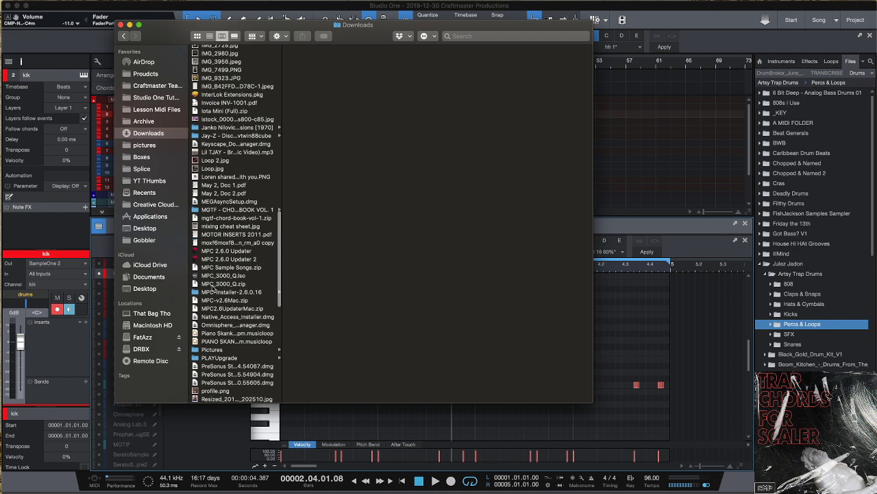
pyautogui.click(206, 276)
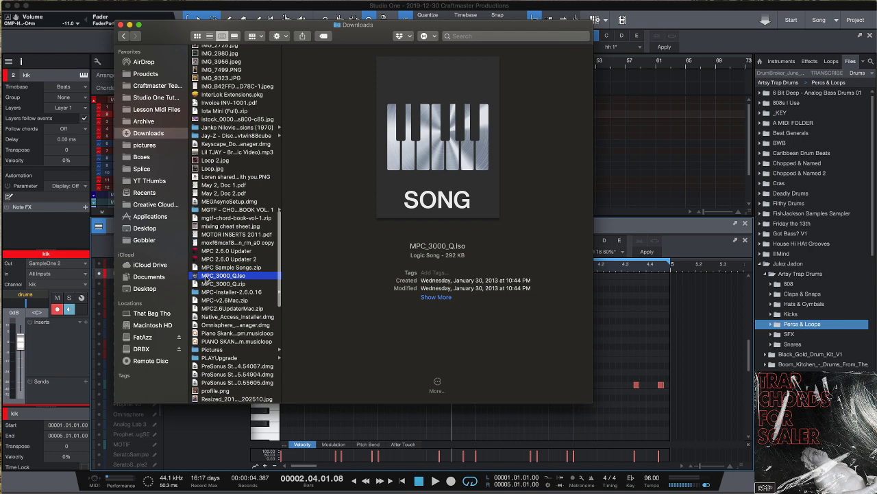
pyautogui.scroll(-1, 207, 278)
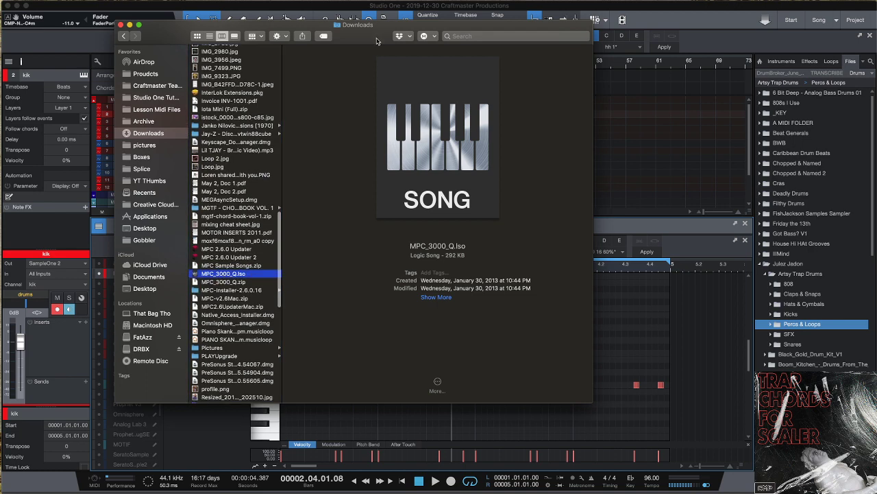
pyautogui.moveTo(376, 41); pyautogui.dragTo(311, 83)
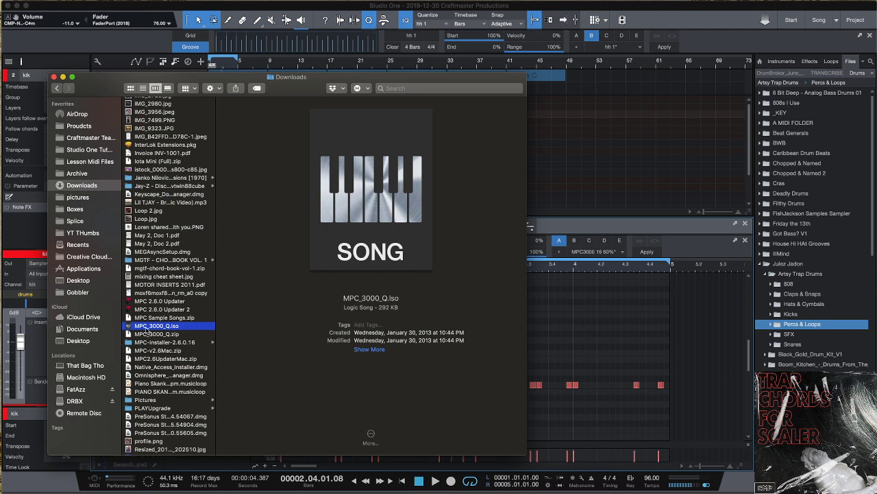
# - Drag MPC_3000_Q.lso from Finder onto Studio One's Groove panel, loading MPC 3K 16-58%
pyautogui.moveTo(145, 329)
pyautogui.mouseDown()
pyautogui.moveTo(558, 248)
pyautogui.moveTo(606, 51)
pyautogui.mouseUp()
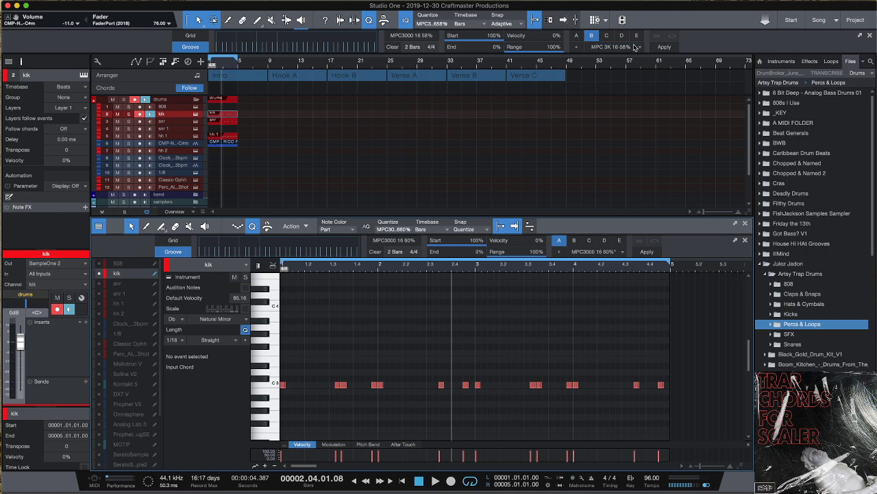
# - Choose the AKAI MPC3000 'MPC 3K 16-53%' groove and confirm it in the kick editor's groove field
pyautogui.click(595, 48)
pyautogui.click(589, 59)
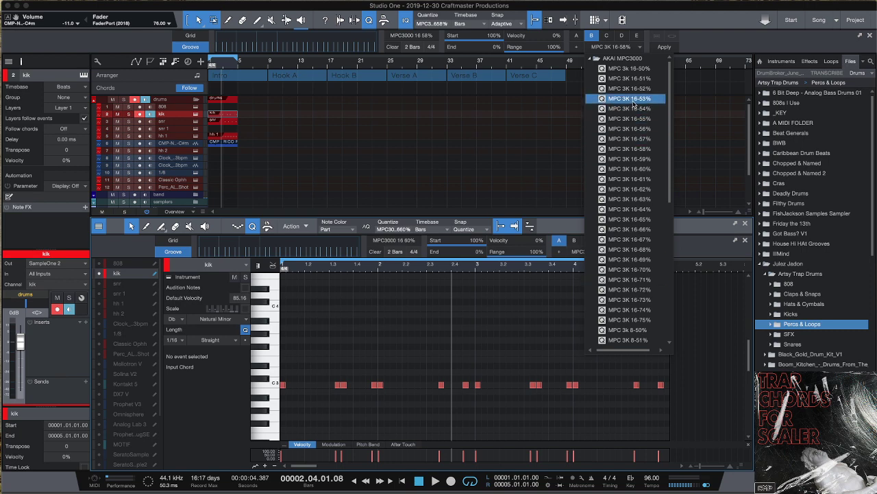
pyautogui.scroll(-2, 632, 102)
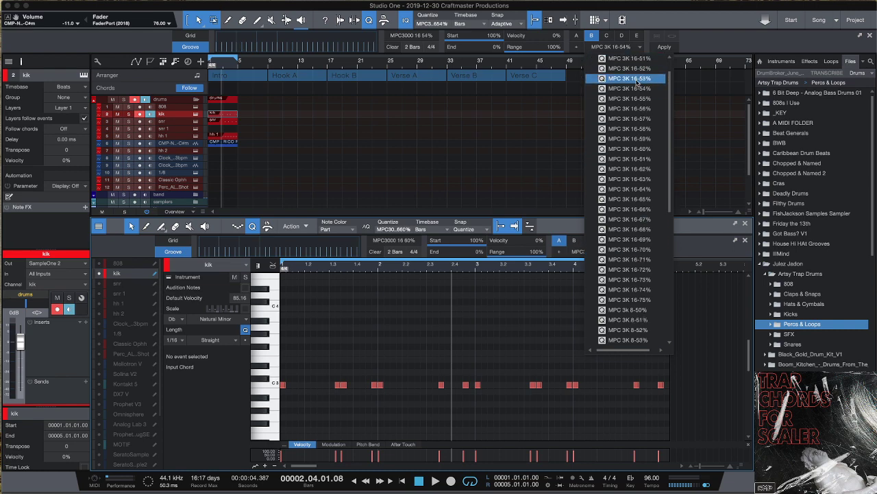
pyautogui.click(638, 80)
pyautogui.click(620, 253)
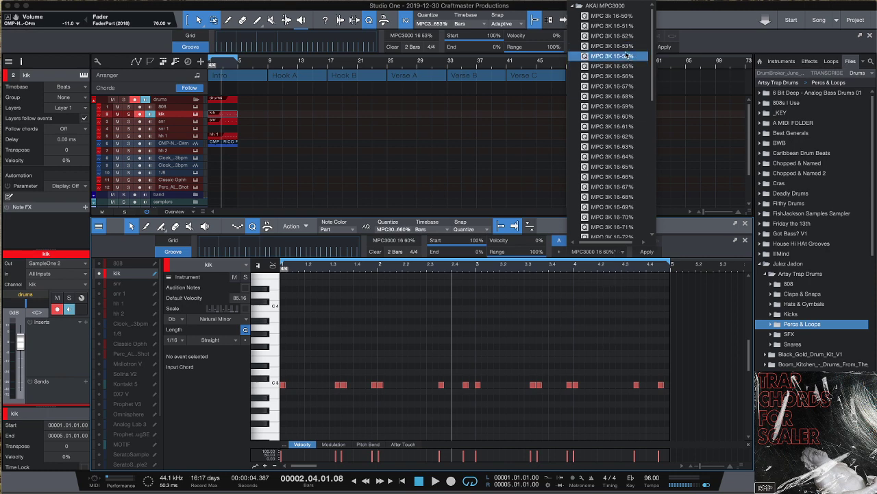
pyautogui.click(692, 370)
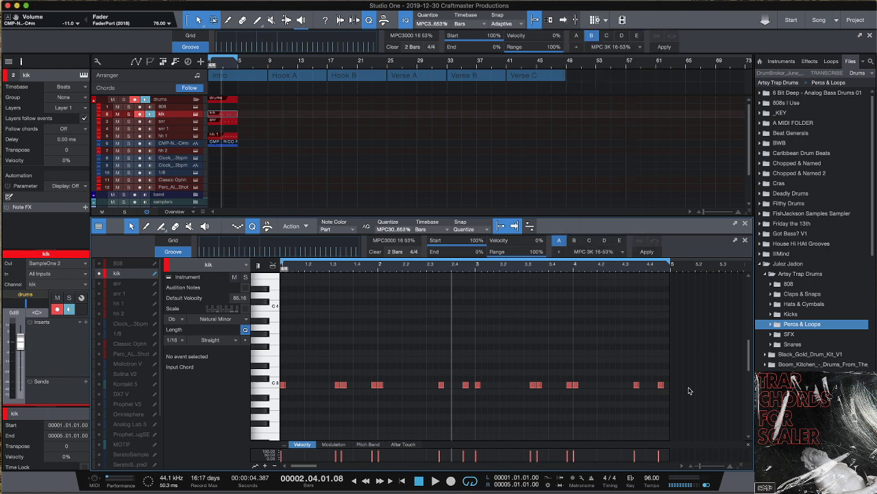
# - Select all kick notes, trim them slightly shorter, and play the song to hear them
pyautogui.moveTo(713, 411); pyautogui.dragTo(143, 368)
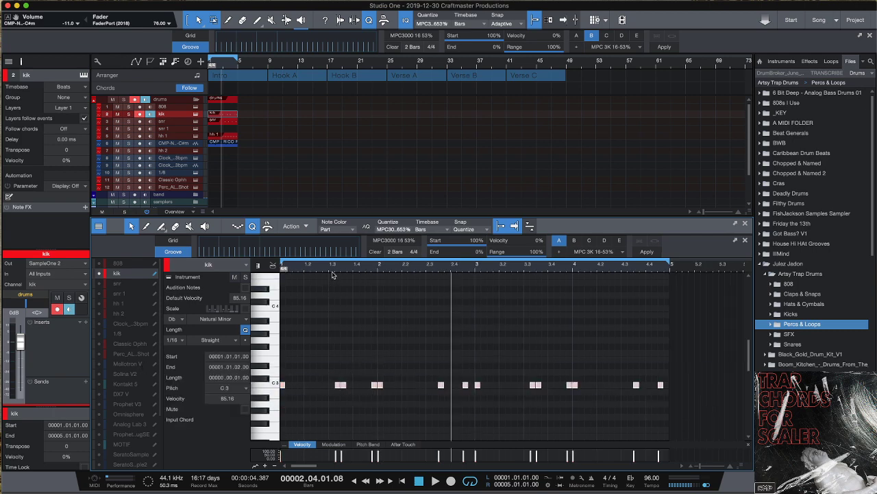
pyautogui.moveTo(333, 274); pyautogui.dragTo(654, 385)
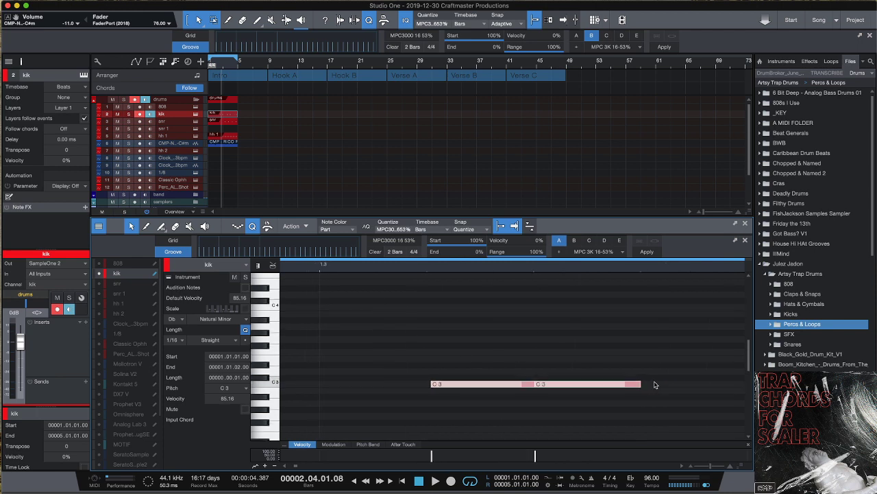
pyautogui.moveTo(638, 385); pyautogui.dragTo(632, 385)
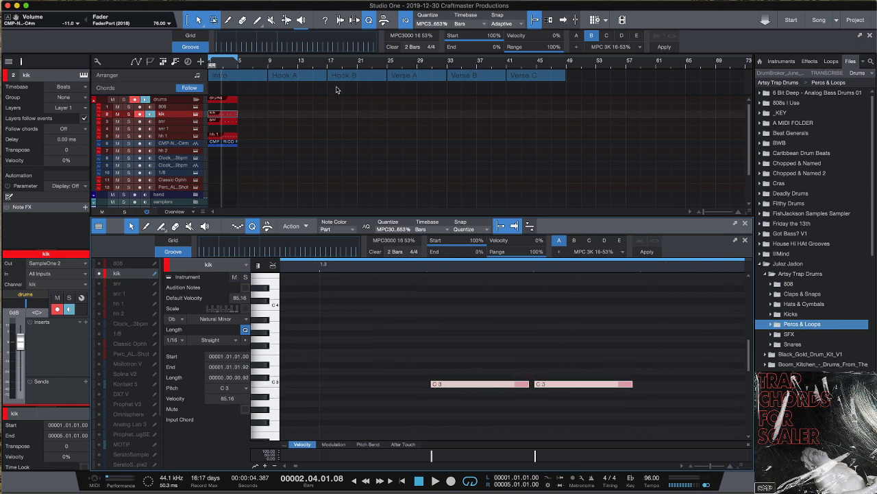
pyautogui.press('space')
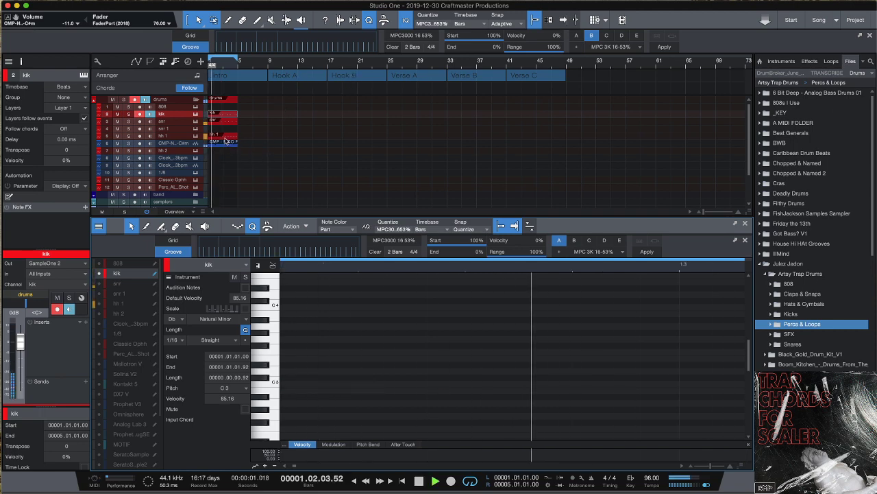
# - Open the hh 1 part, select all its notes, and apply the MPC 3K 16-65% groove
pyautogui.click(225, 137)
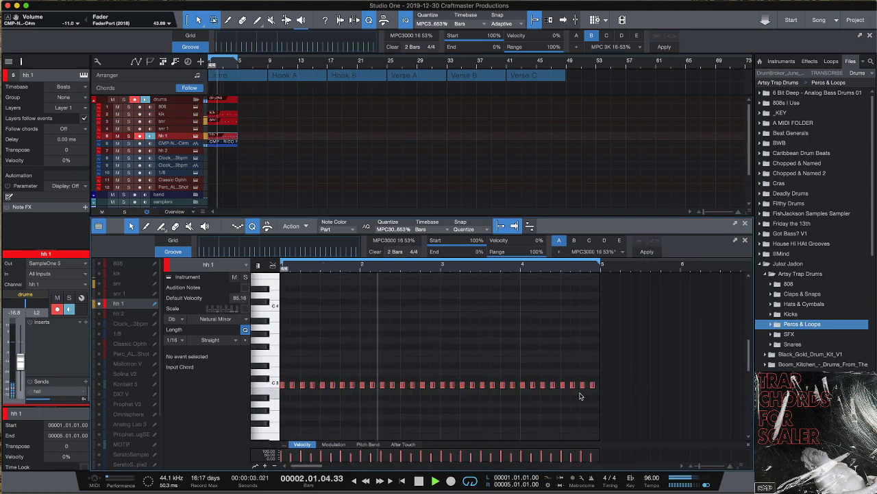
pyautogui.moveTo(645, 403); pyautogui.dragTo(278, 363)
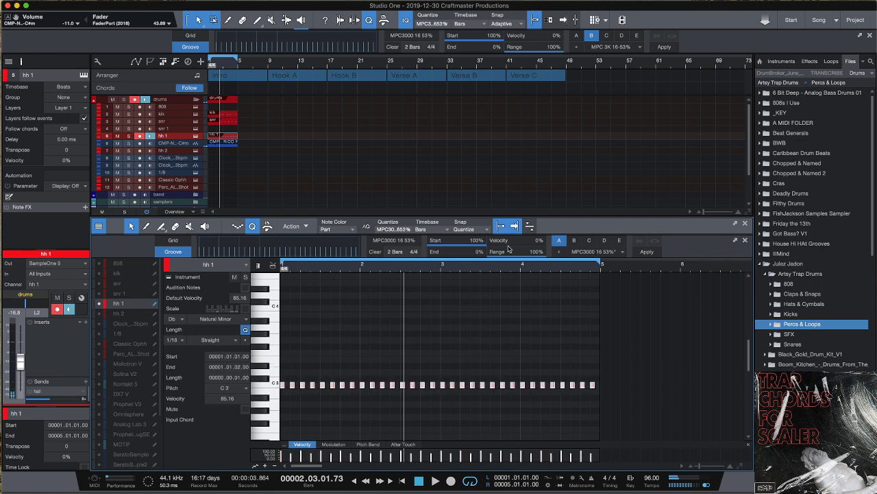
pyautogui.click(572, 252)
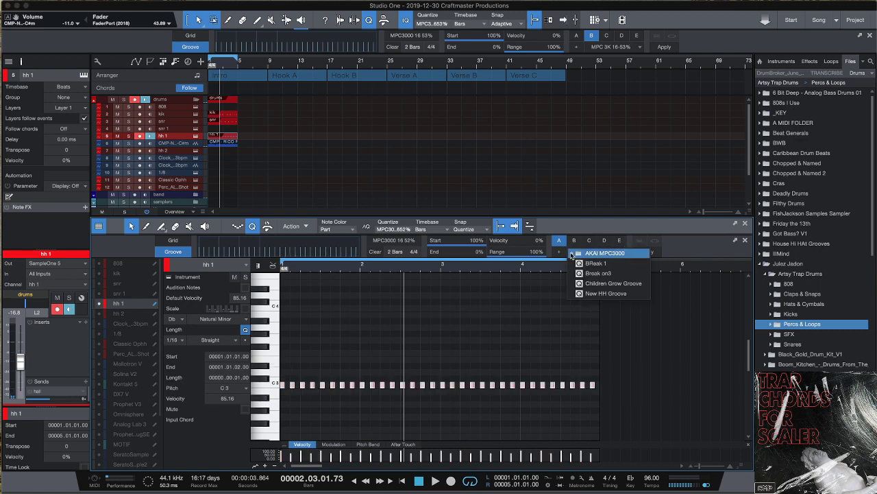
pyautogui.click(571, 253)
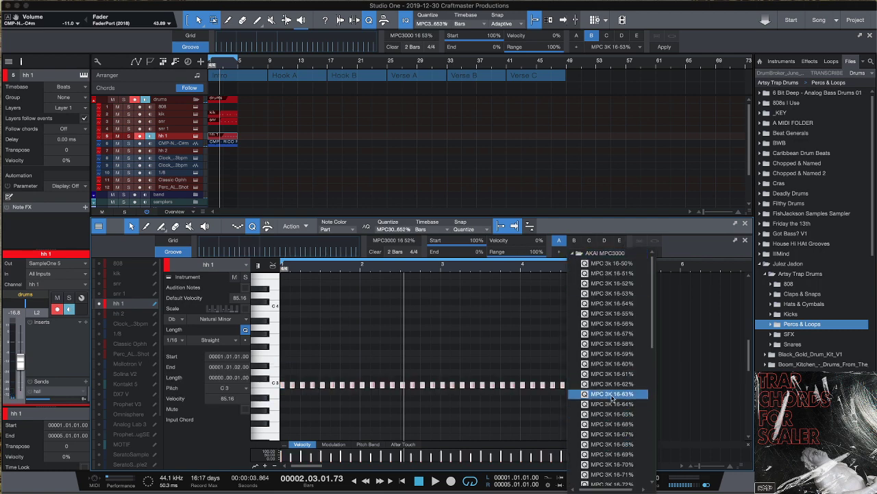
pyautogui.click(606, 416)
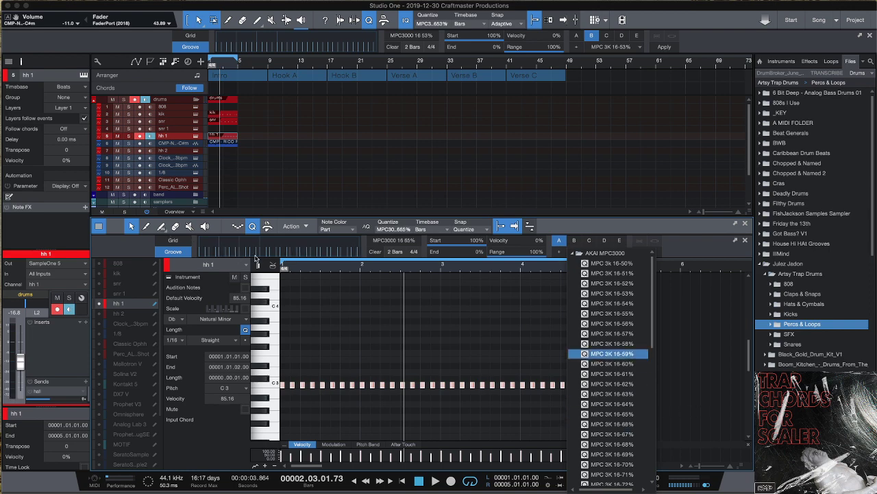
pyautogui.click(670, 322)
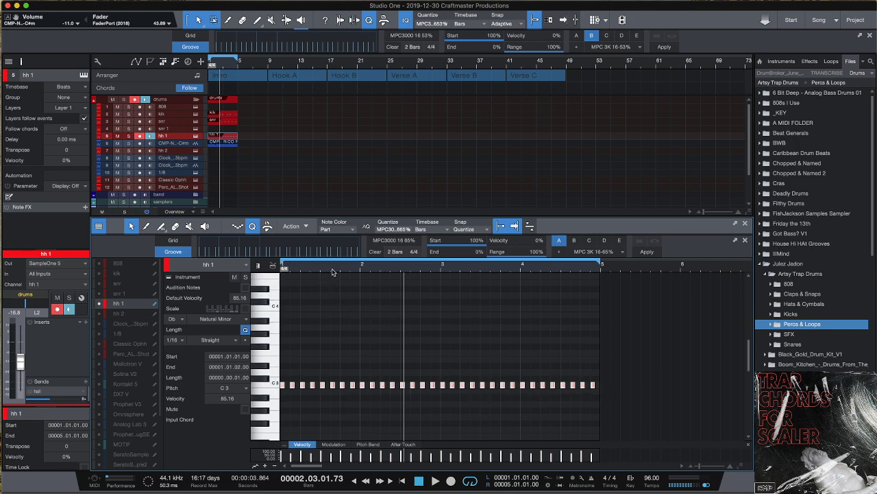
pyautogui.press('space')
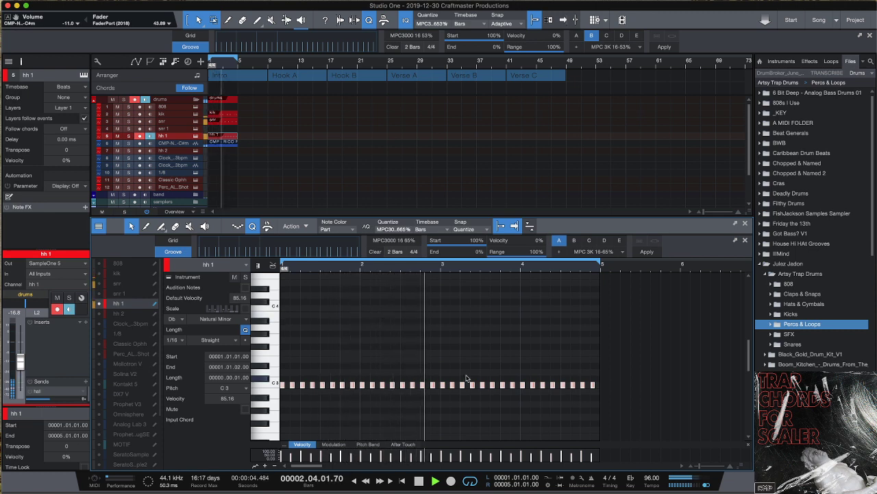
pyautogui.press('space')
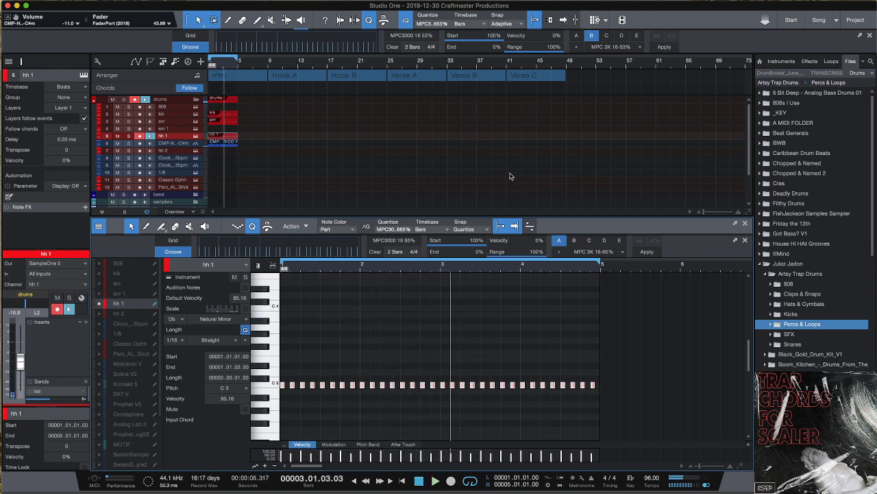
pyautogui.press('Home')
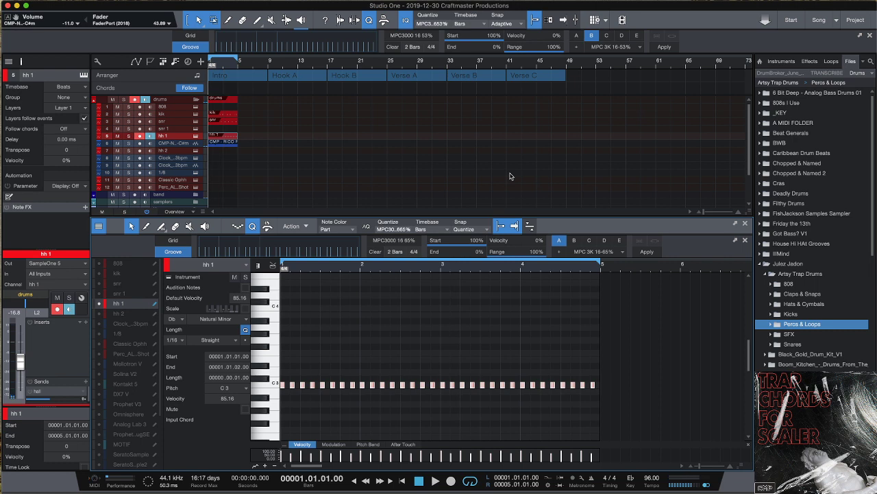